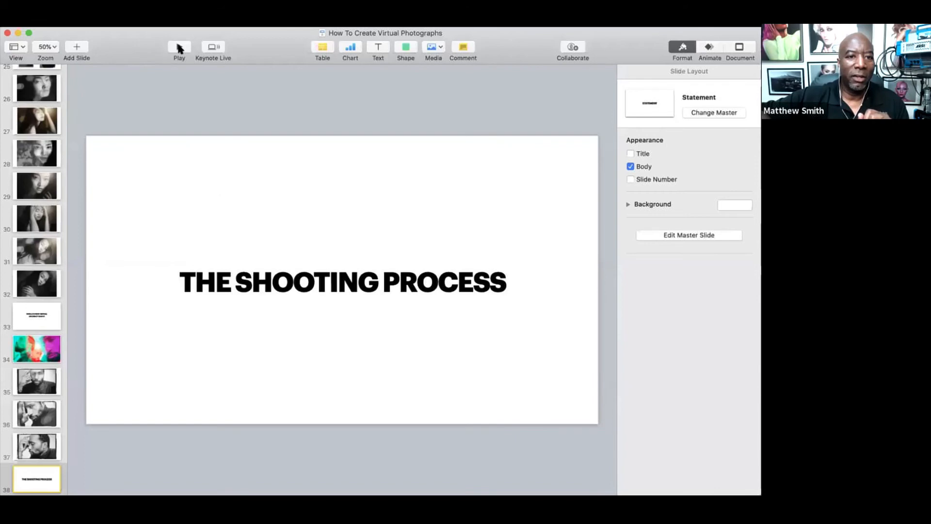
# Play the presentation from the "The Shooting Process" slide.
pyautogui.click(179, 48)
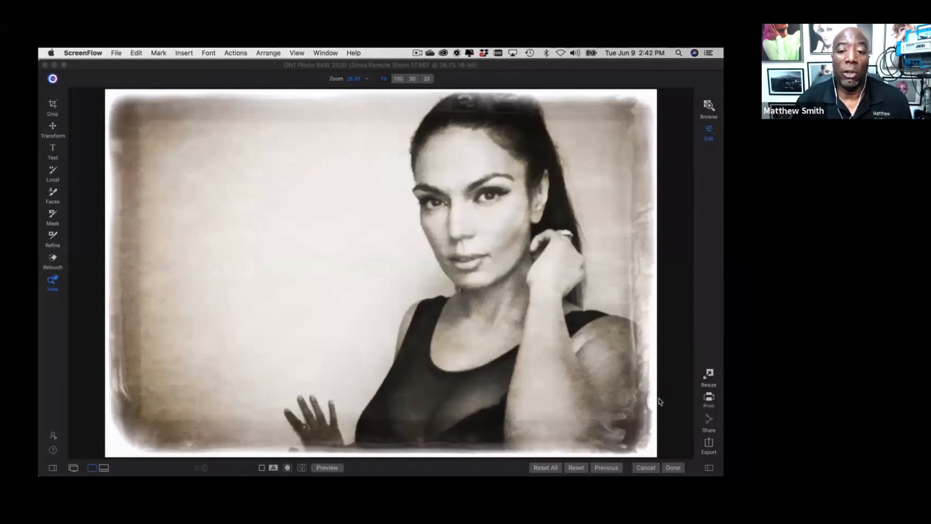
# Show the hidden editing panel and set the film grain size of the Black & White filter to 188.
pyautogui.click(710, 470)
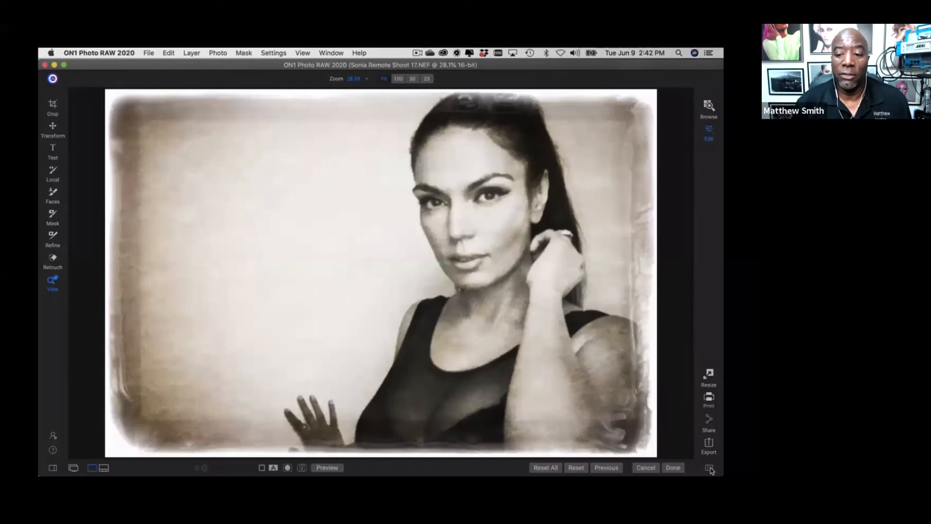
pyautogui.click(709, 469)
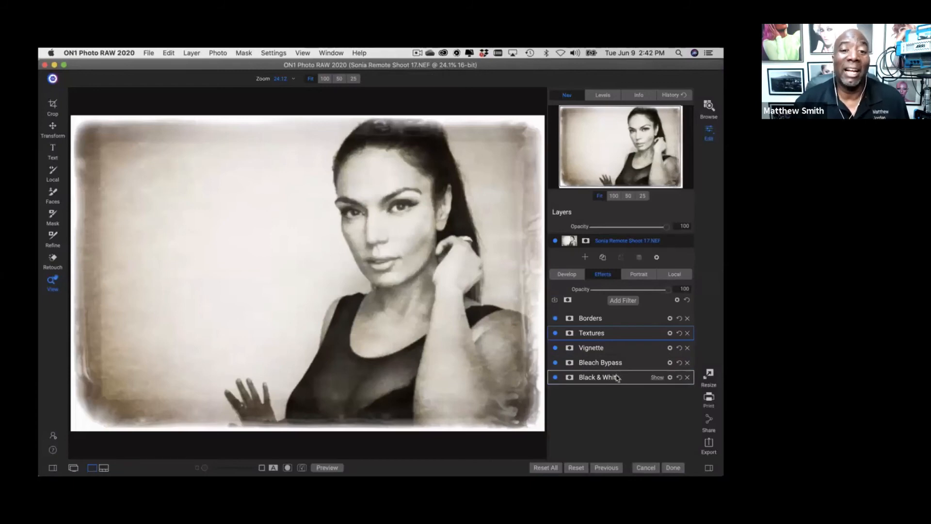
pyautogui.click(656, 377)
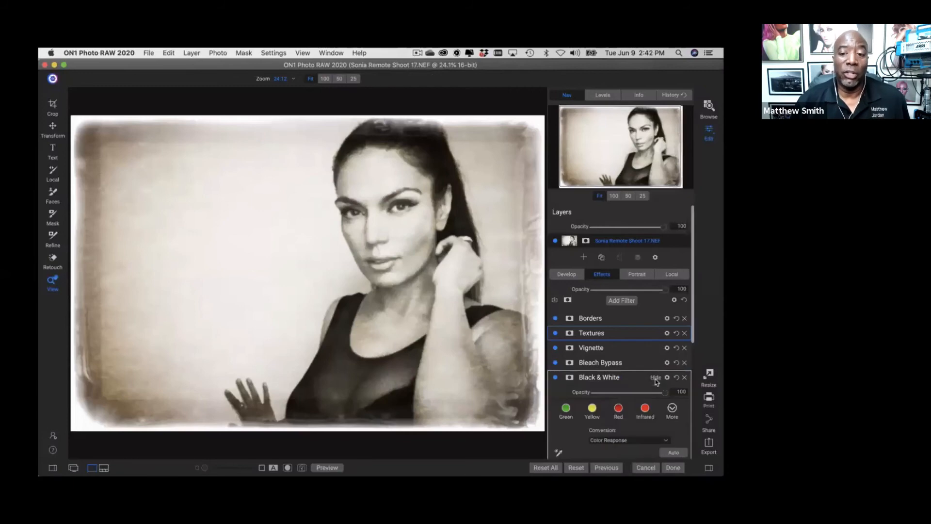
pyautogui.scroll(-5, 656, 381)
pyautogui.scroll(-5, 656, 381)
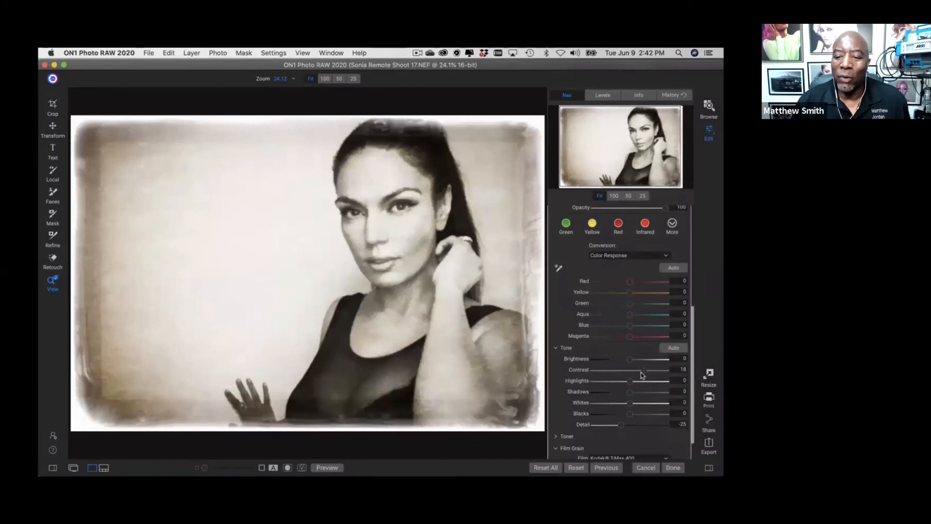
pyautogui.scroll(-1, 643, 374)
pyautogui.scroll(-2, 643, 374)
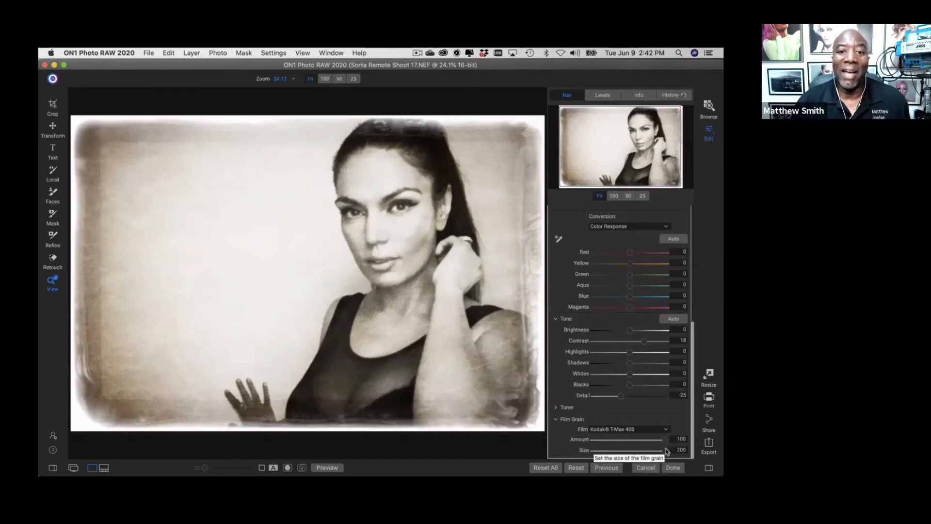
pyautogui.moveTo(666, 451); pyautogui.dragTo(688, 447)
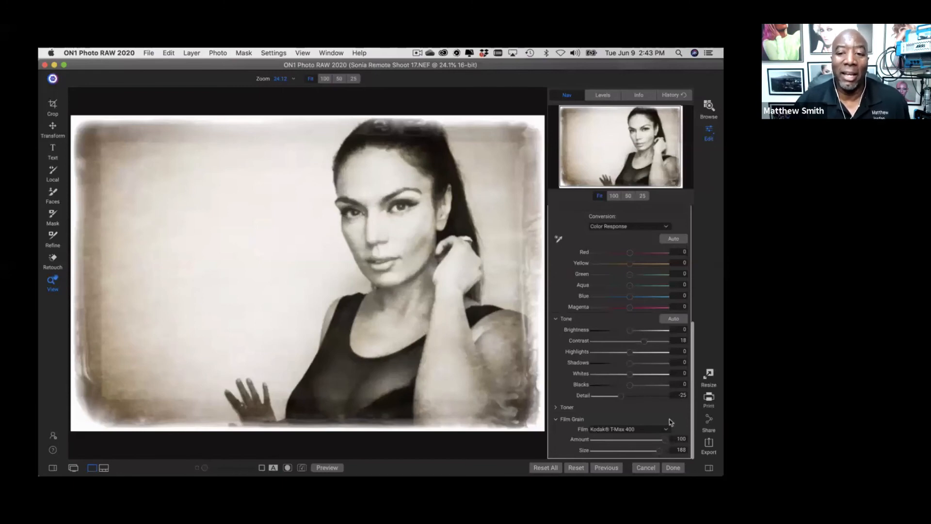
pyautogui.scroll(5, 671, 421)
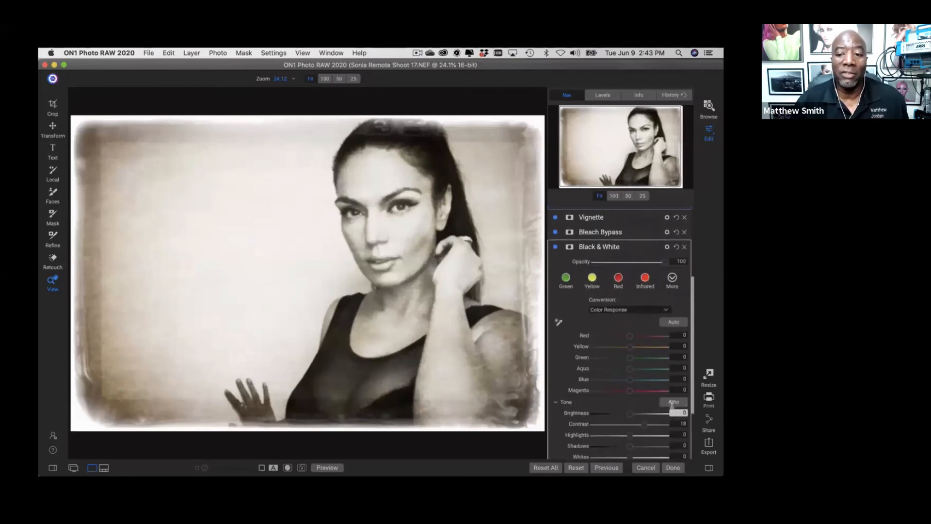
pyautogui.scroll(2, 655, 324)
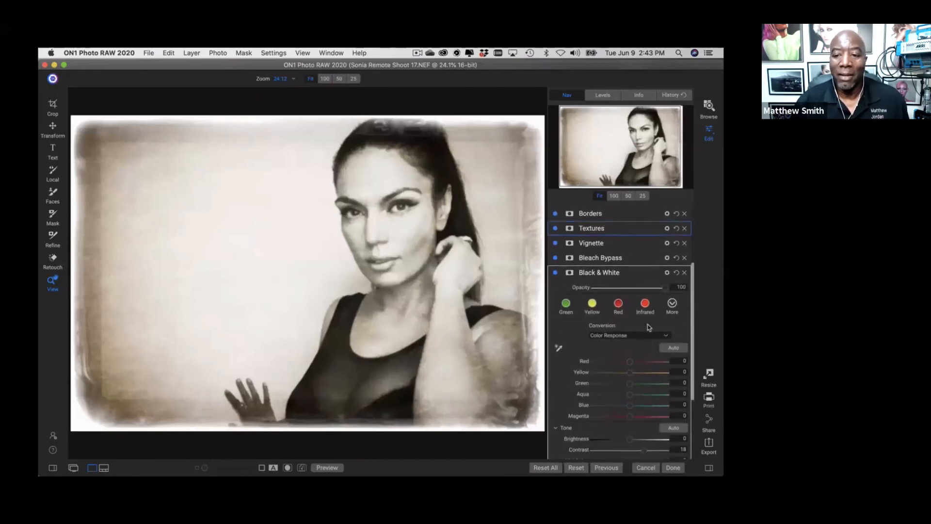
pyautogui.click(654, 275)
pyautogui.scroll(3, 654, 276)
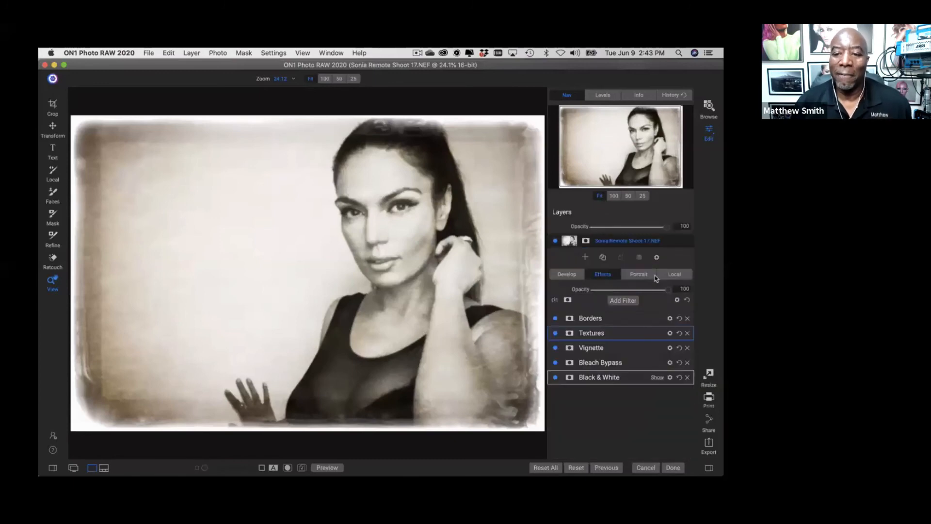
# Examine the Bleach Bypass filter's settings and compare the photo with the filter off and on.
pyautogui.click(657, 362)
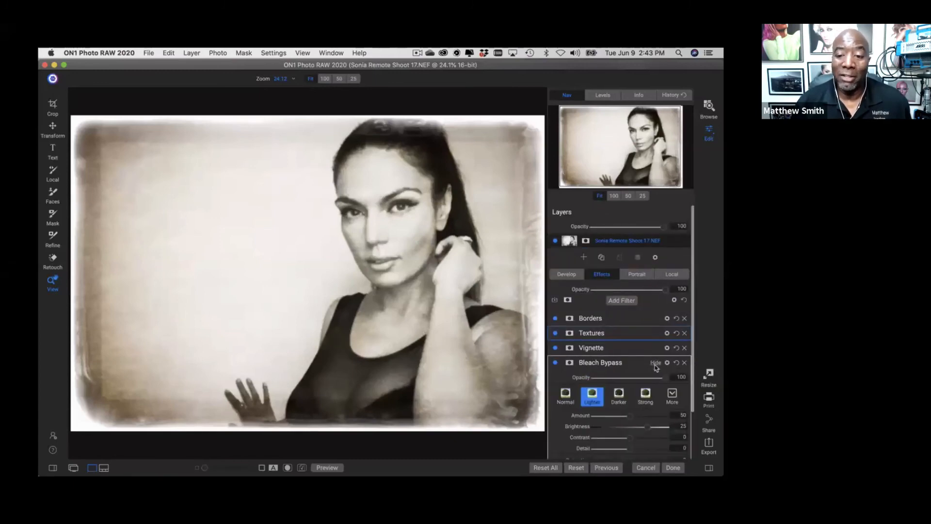
pyautogui.scroll(-3, 656, 368)
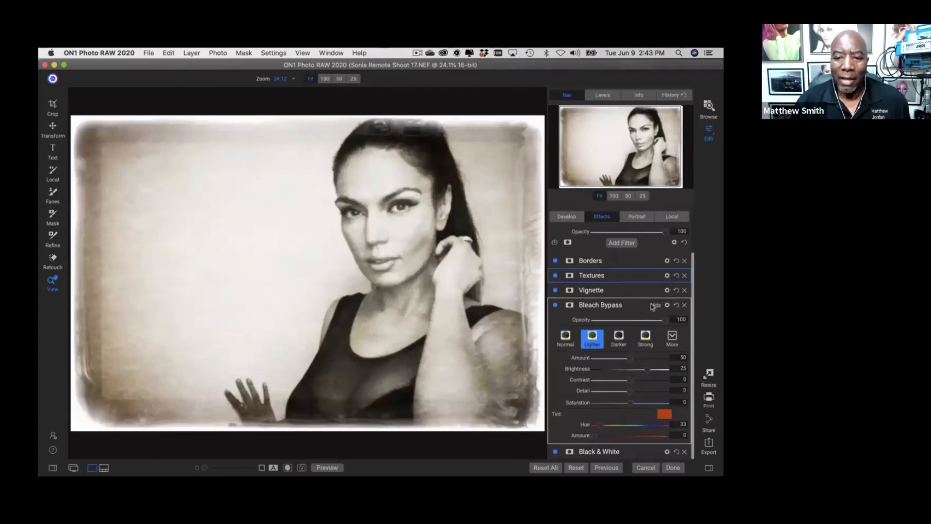
pyautogui.click(654, 306)
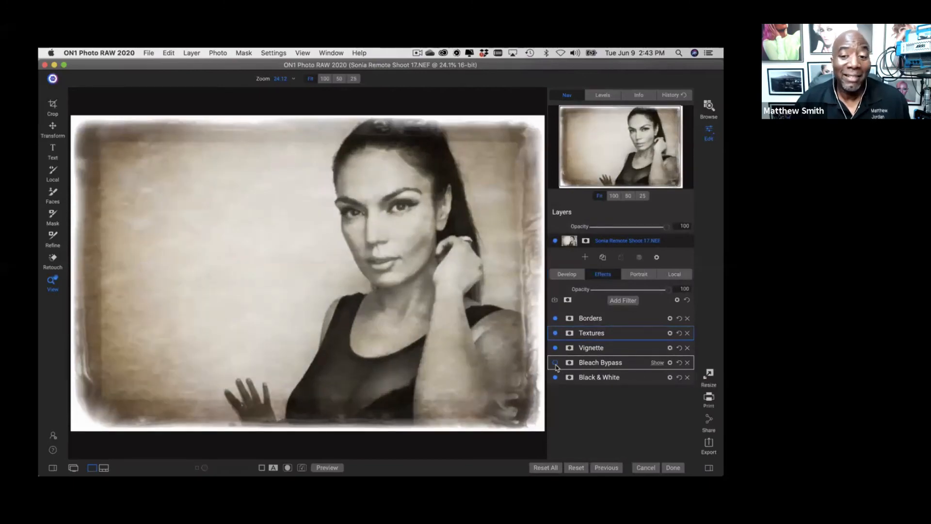
pyautogui.click(555, 362)
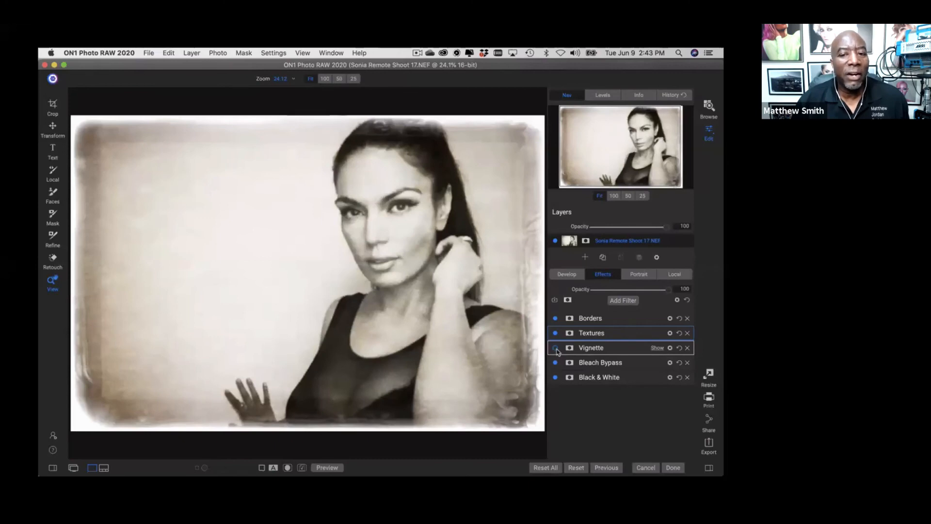
# Compare the portrait with the Vignette filter and then the Textures filter switched off and on.
pyautogui.click(556, 348)
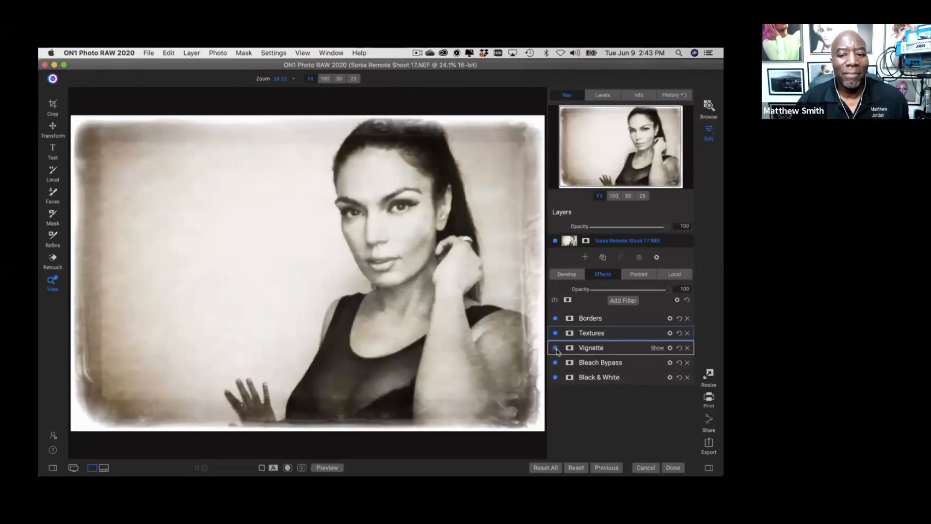
pyautogui.click(555, 348)
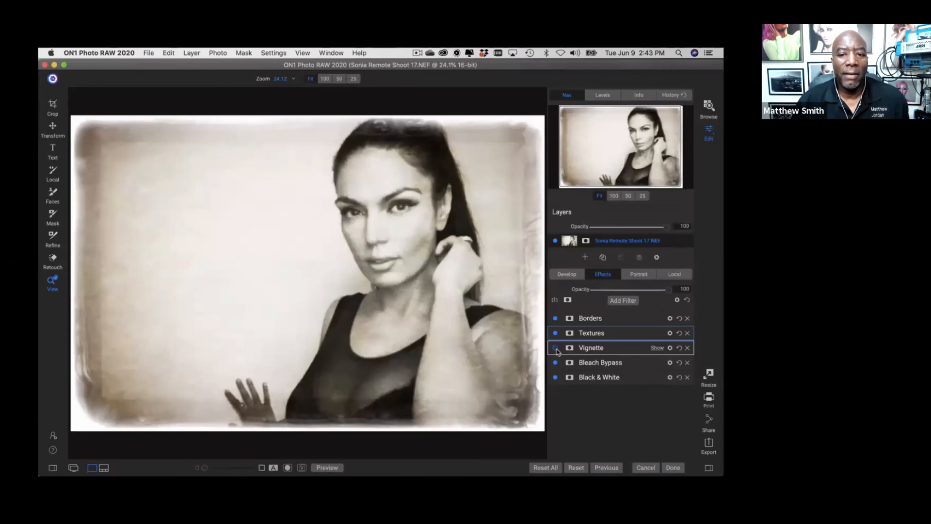
pyautogui.click(555, 348)
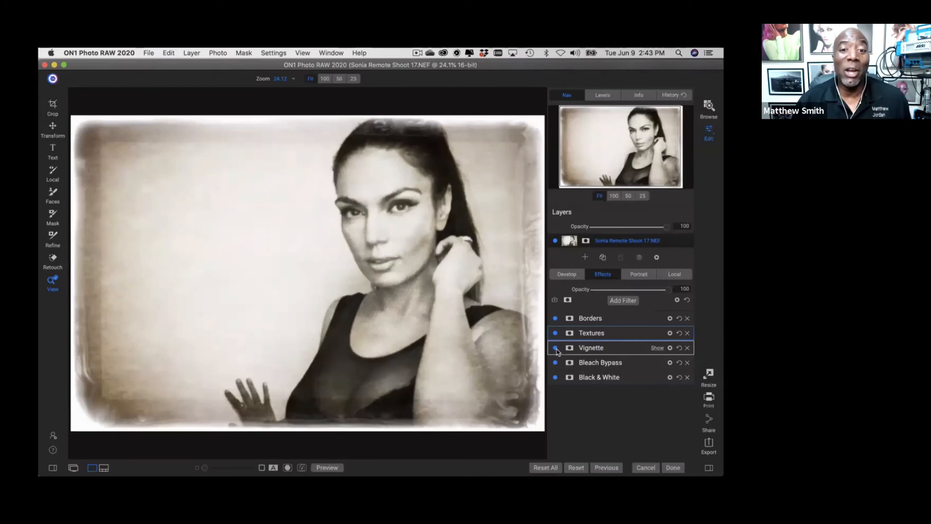
pyautogui.click(556, 333)
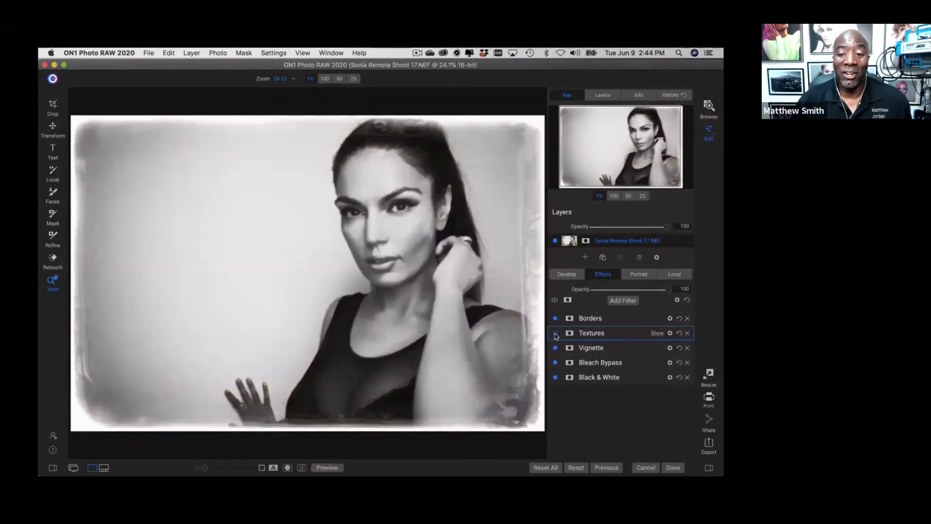
pyautogui.click(556, 334)
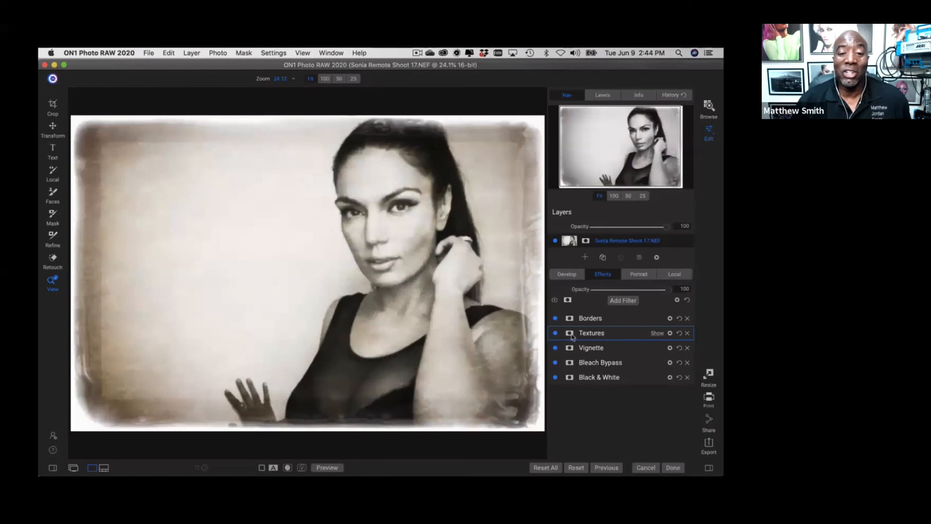
# Browse the texture categories and Paper textures in the Textures filter, and pick Rice Paper Light.
pyautogui.click(656, 333)
pyautogui.scroll(-3, 656, 335)
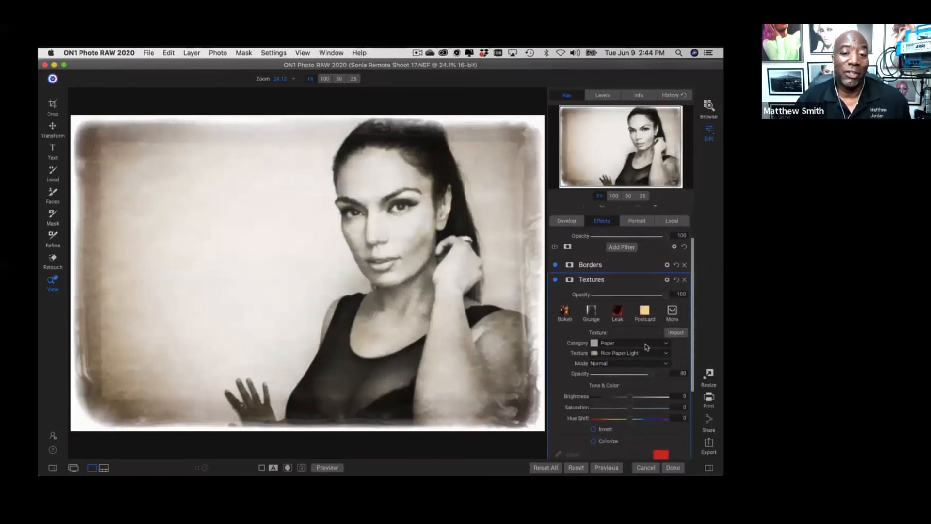
pyautogui.click(665, 343)
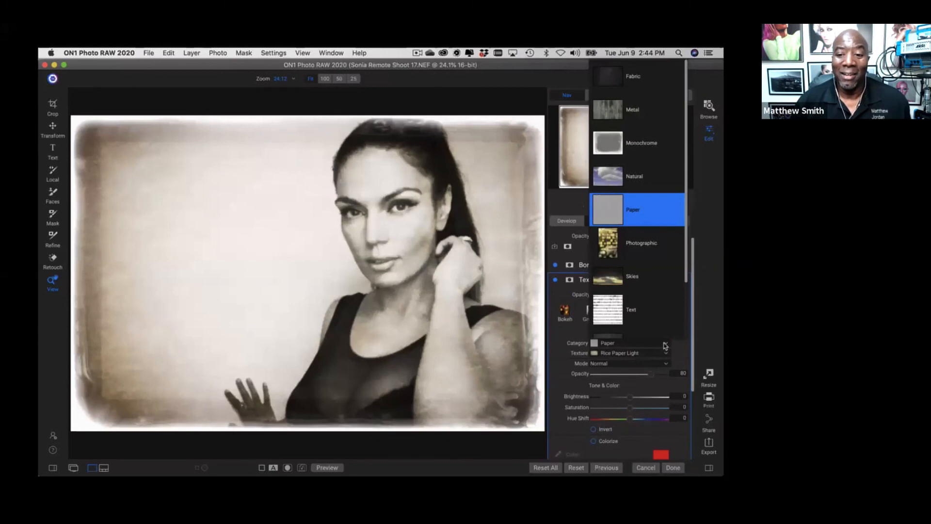
pyautogui.click(666, 345)
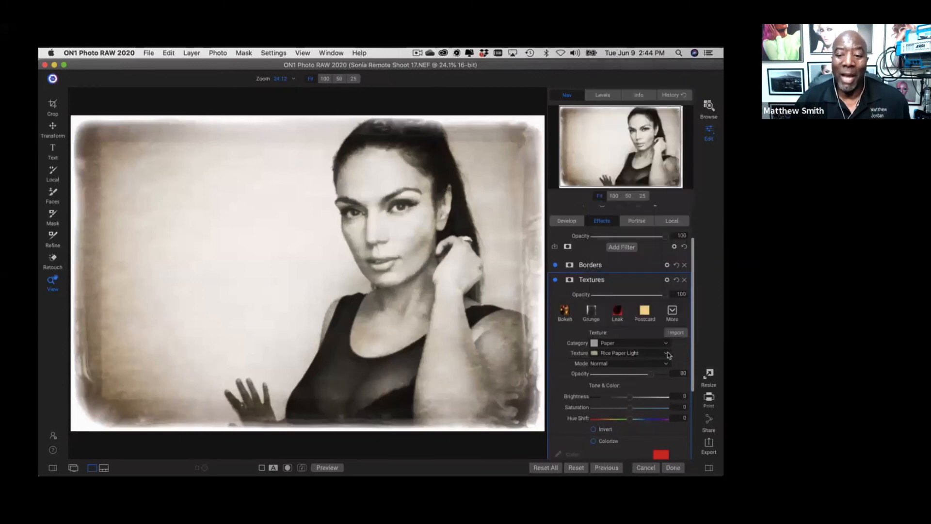
pyautogui.click(666, 353)
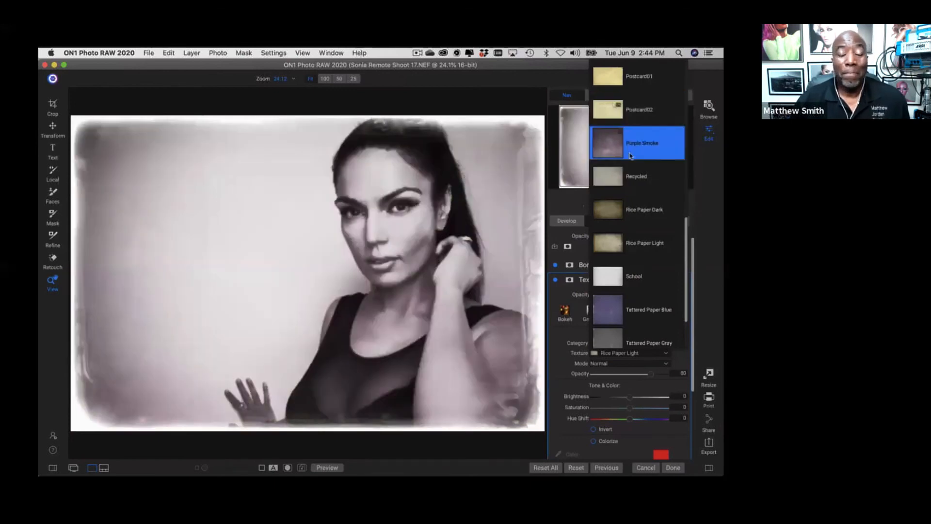
pyautogui.click(625, 248)
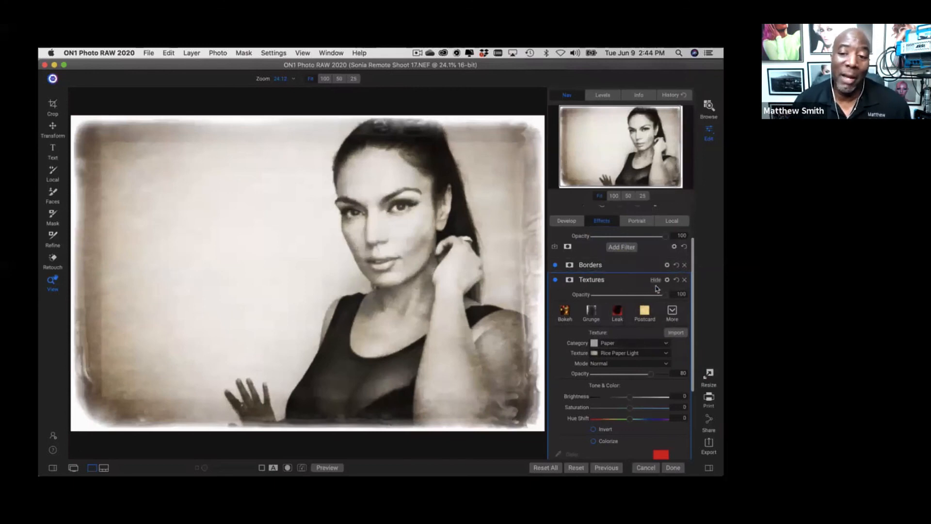
pyautogui.click(656, 281)
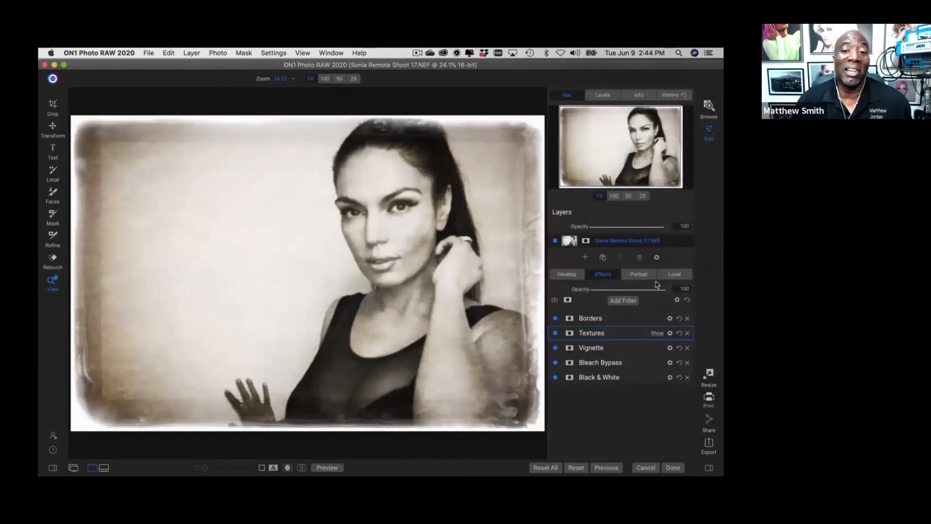
# Preview the Emulsion borders in the Borders filter, pick Emulsion 09, and hide the editing panel.
pyautogui.click(657, 318)
pyautogui.scroll(-3, 659, 321)
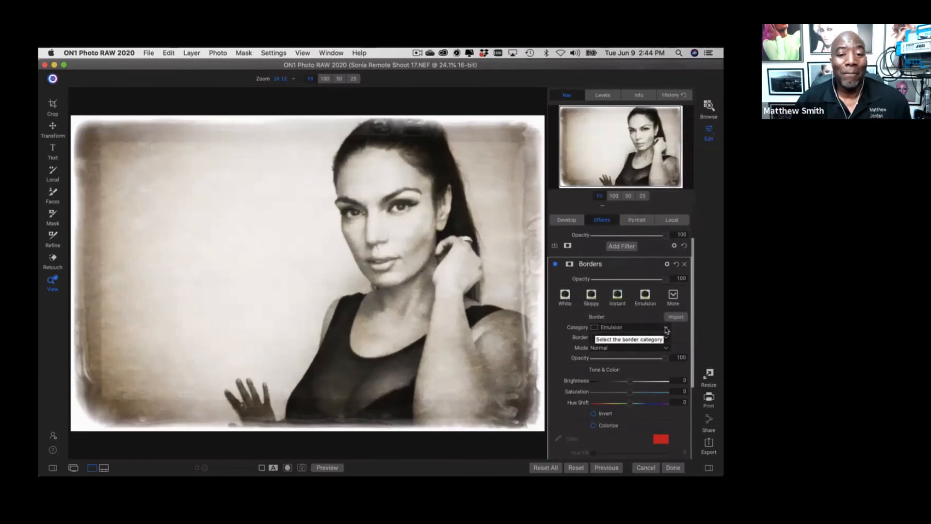
pyautogui.click(668, 330)
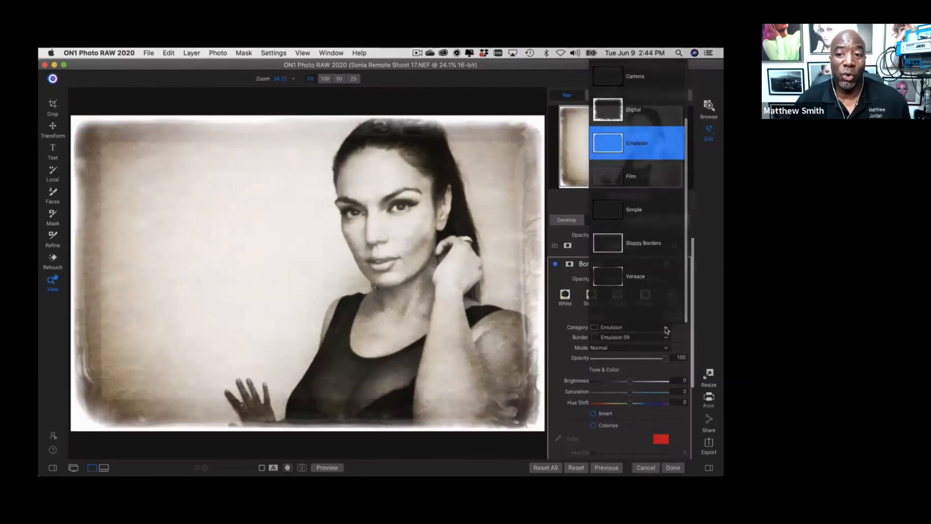
pyautogui.click(667, 330)
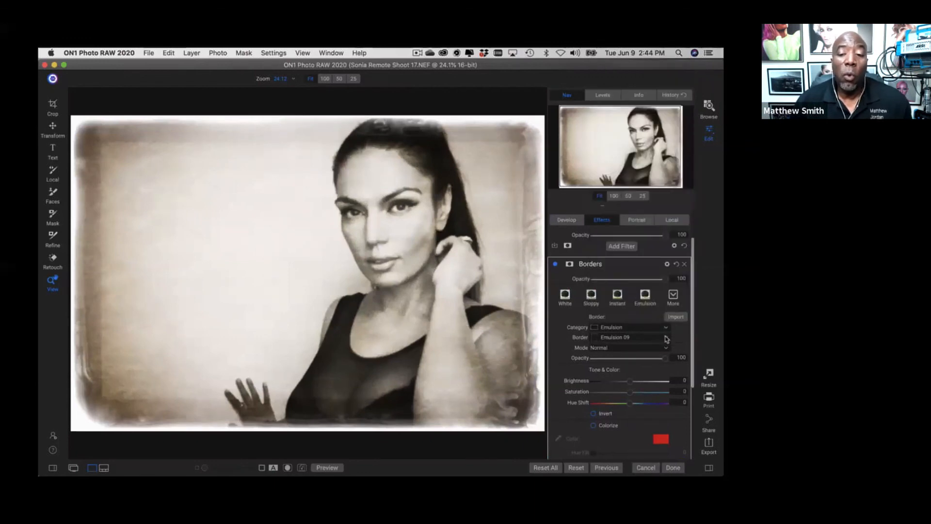
pyautogui.click(667, 337)
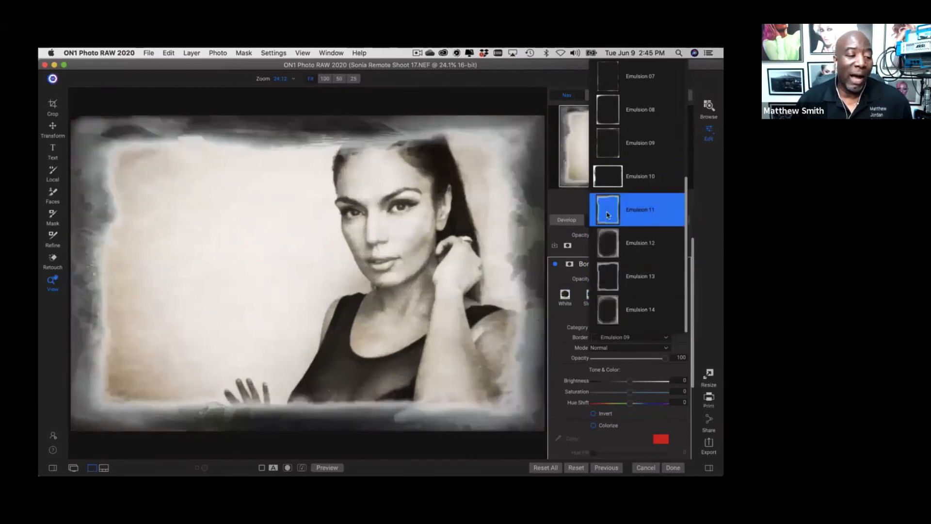
pyautogui.click(609, 146)
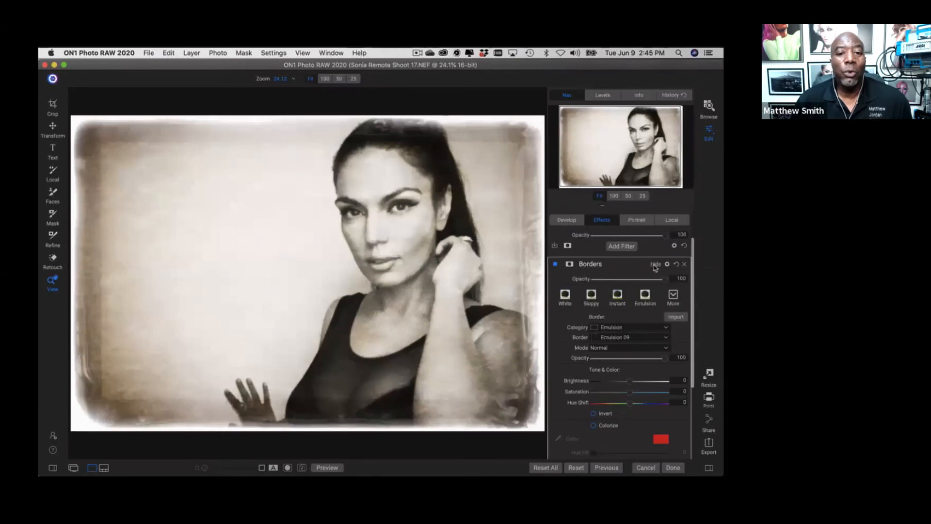
pyautogui.click(654, 266)
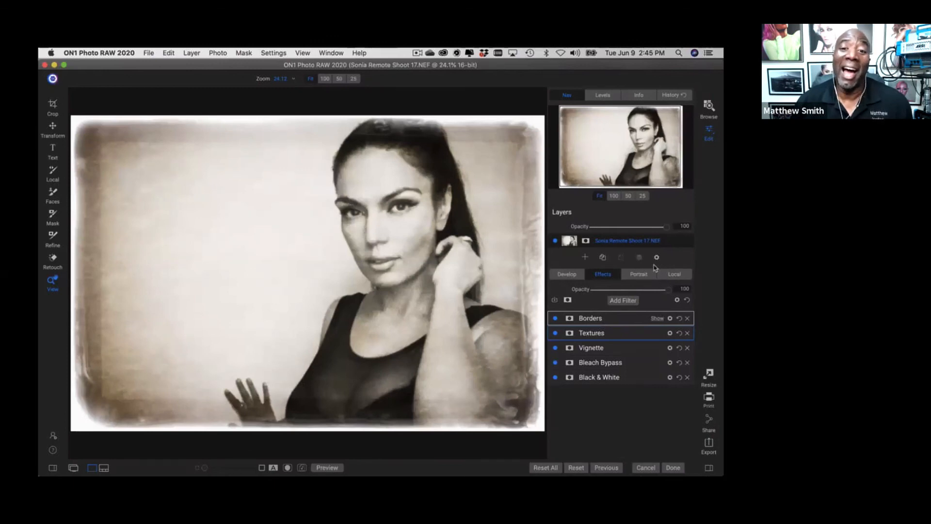
pyautogui.click(708, 468)
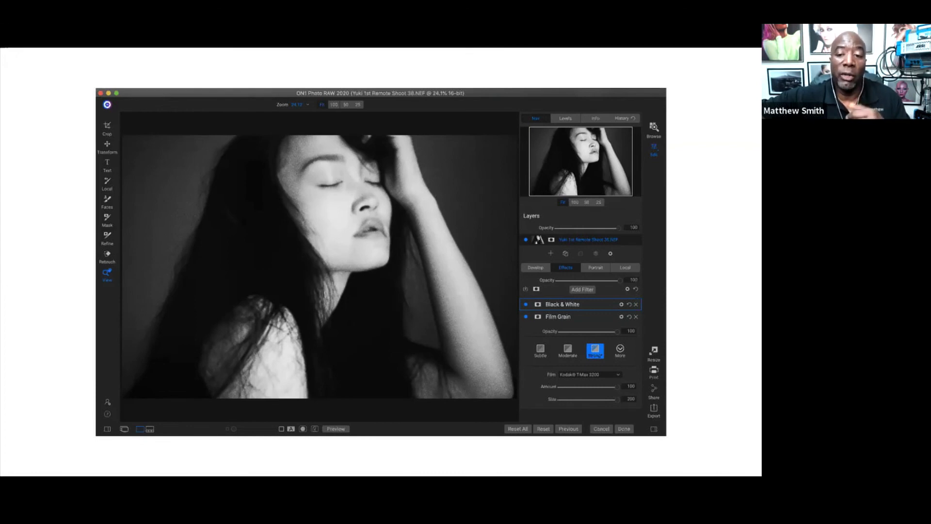
pyautogui.press('Right')
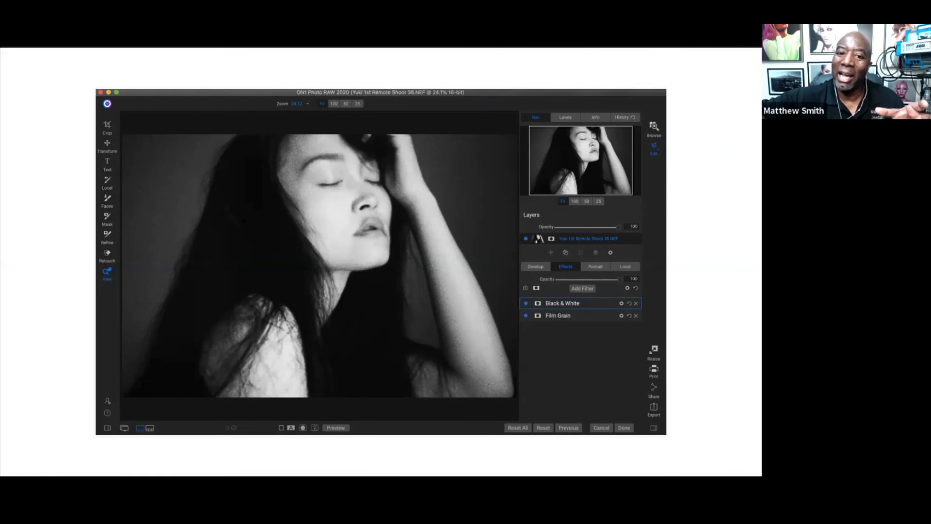
pyautogui.press('Right')
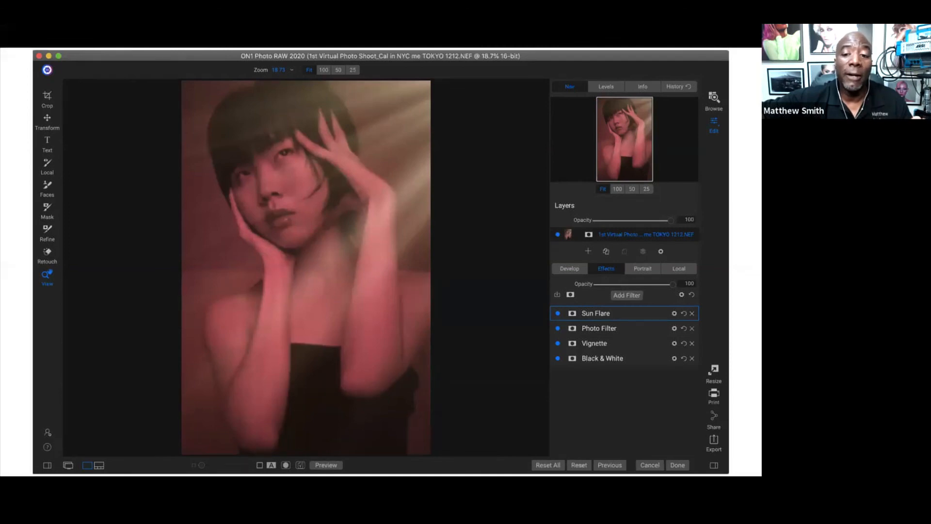
pyautogui.press('Right')
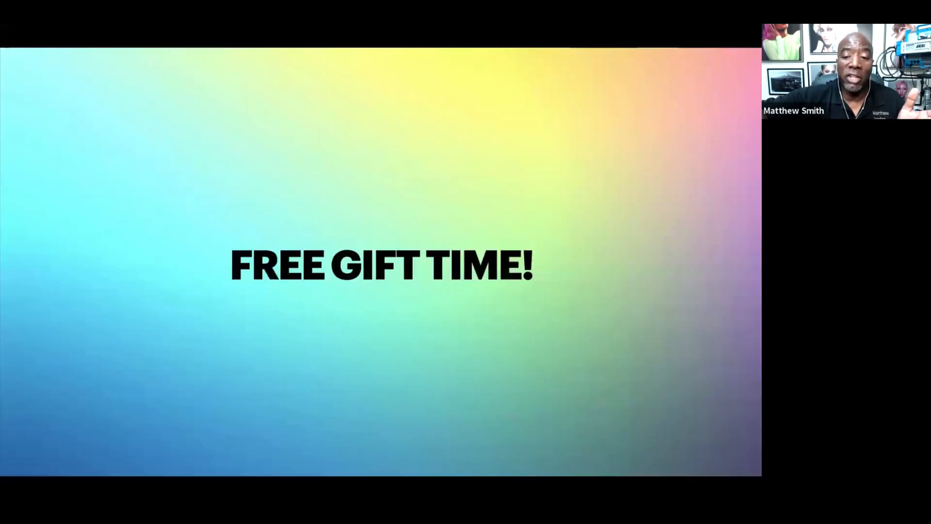
pyautogui.press('Left')
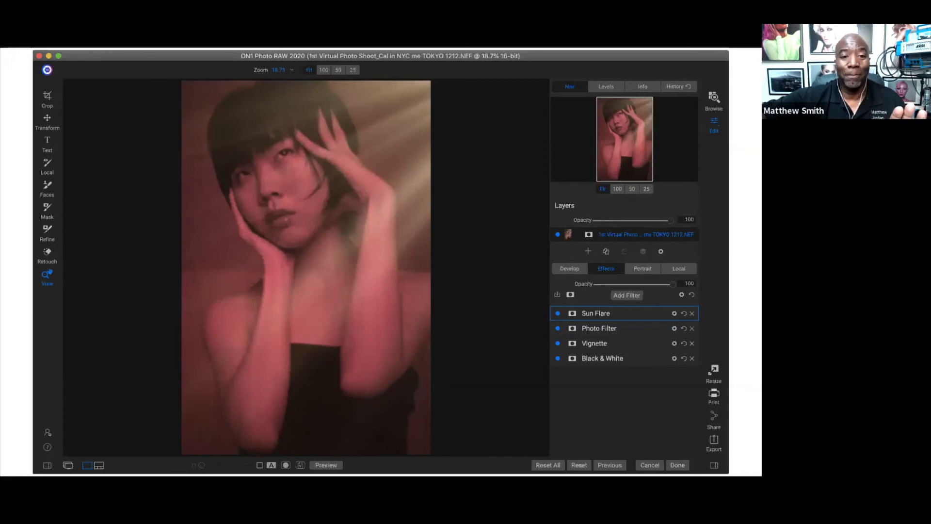
pyautogui.press('Right')
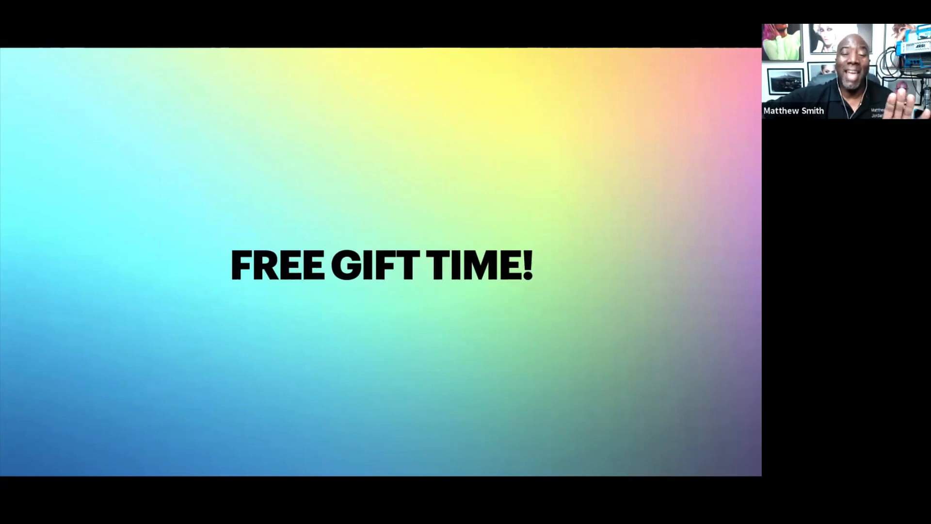
pyautogui.press('Right')
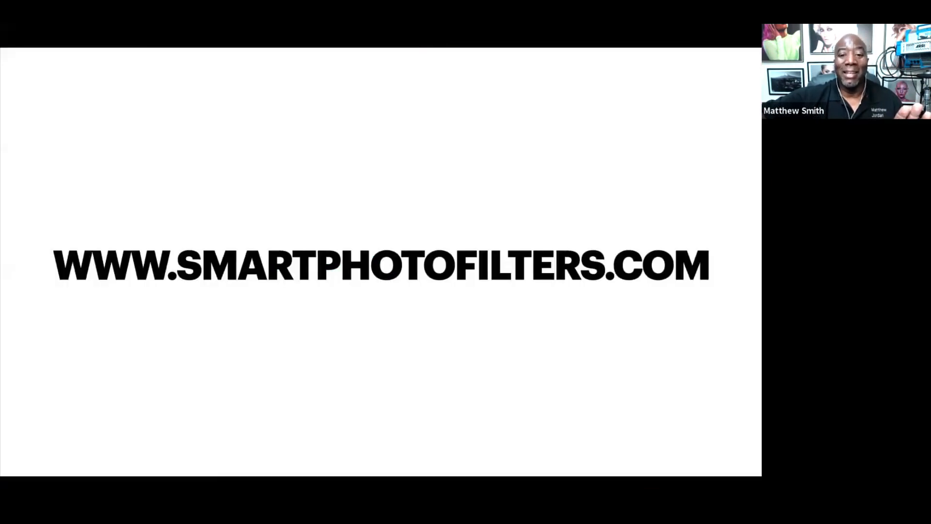